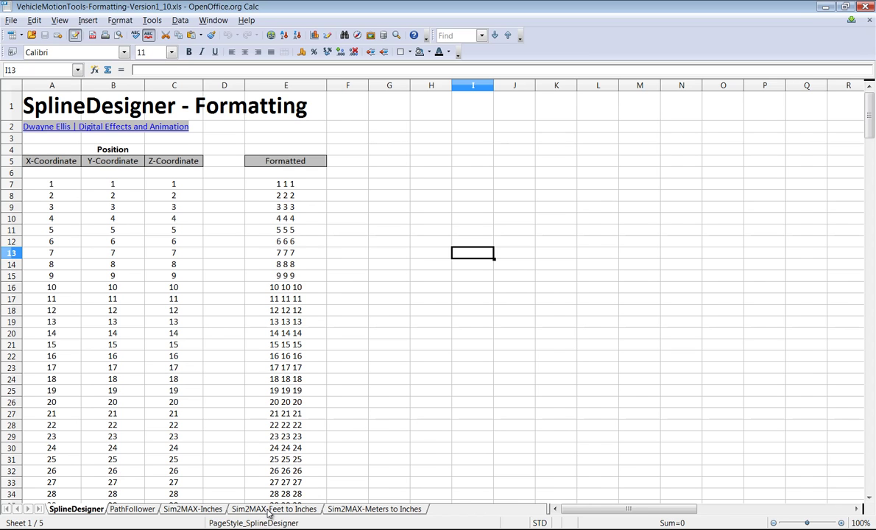
Step: Show the Sim2MAX-Feet to Inches sheet and open FordFusion-VariableOutput.xls from the MotionConversion folder
{"action": "left_click", "coordinate": [272, 508]}
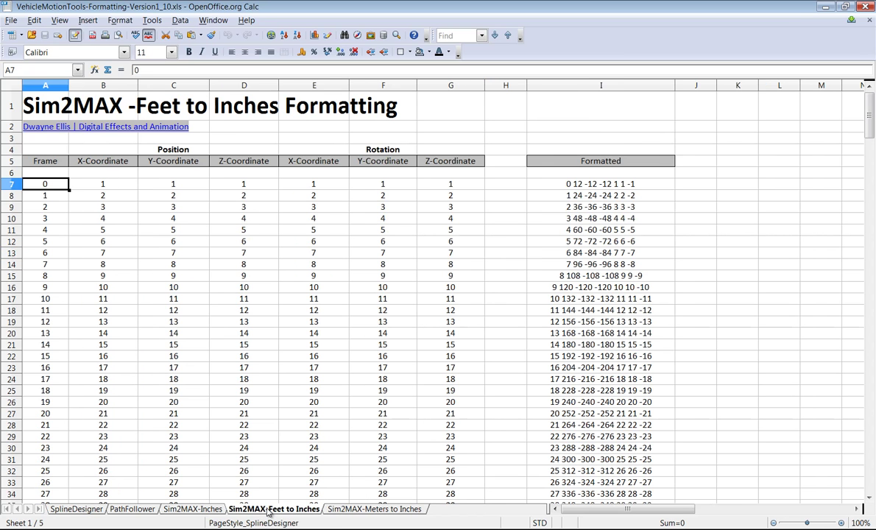
{"action": "left_click", "coordinate": [16, 19]}
{"action": "left_click", "coordinate": [31, 46]}
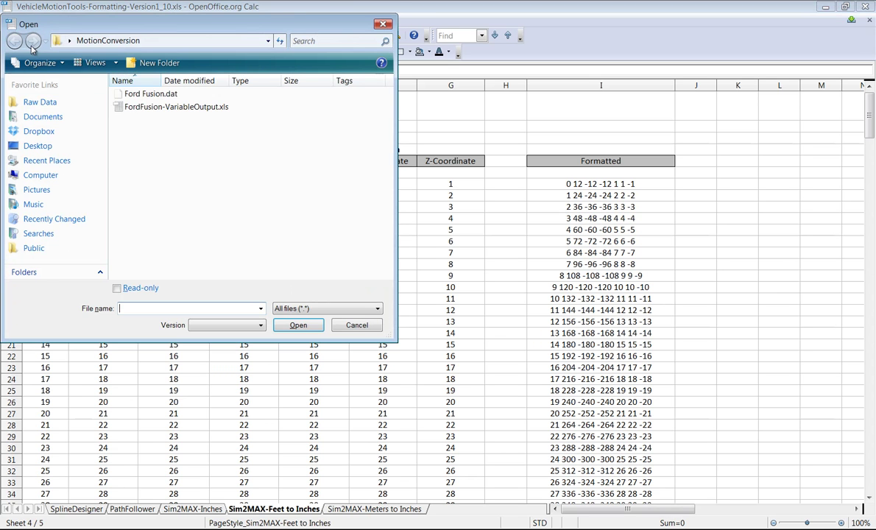
{"action": "double_click", "coordinate": [148, 111]}
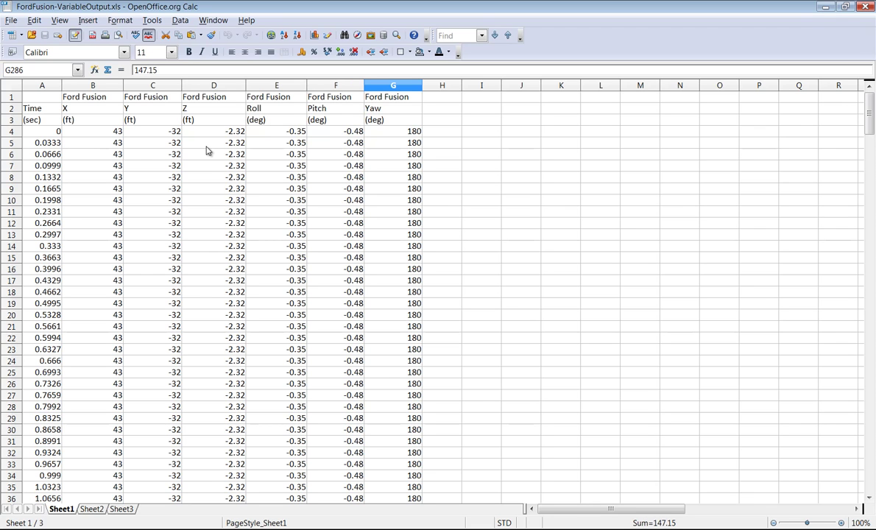
Step: Copy the Ford Fusion X, Y, Z, roll, pitch and yaw values in B4:G286, without the headers and time column
{"action": "left_click_drag", "start_coordinate": [196, 96], "coordinate": [217, 426]}
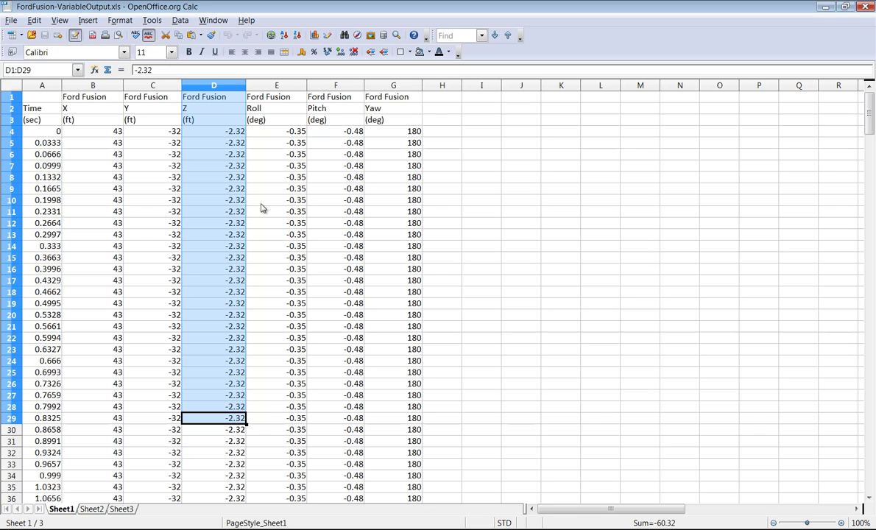
{"action": "left_click", "coordinate": [200, 152]}
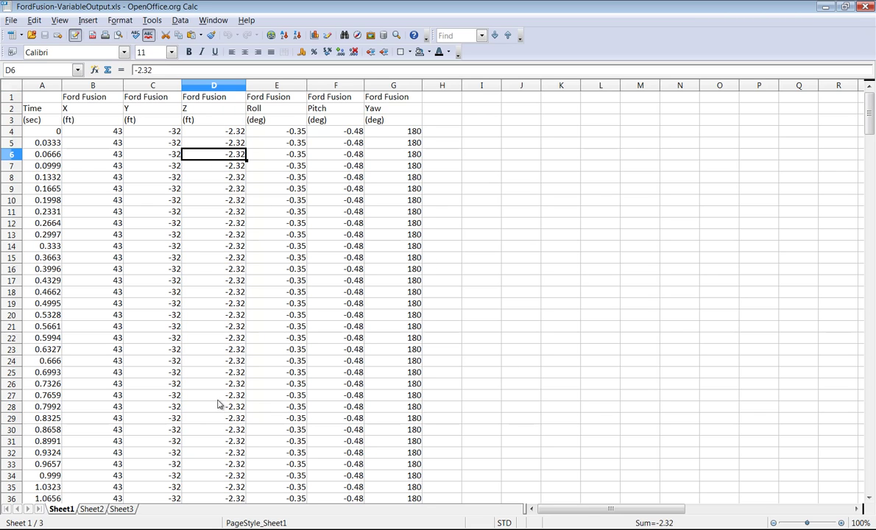
{"action": "left_click", "coordinate": [79, 133]}
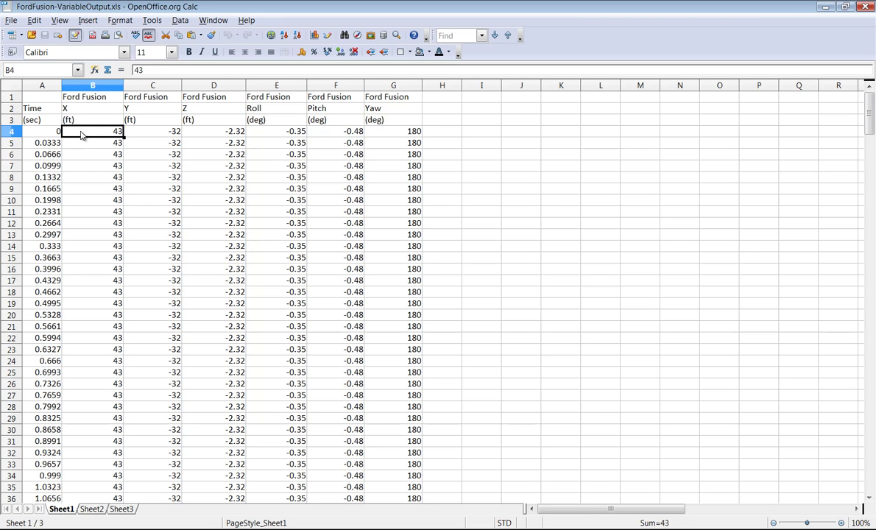
{"action": "left_click_drag", "start_coordinate": [73, 132], "coordinate": [383, 132]}
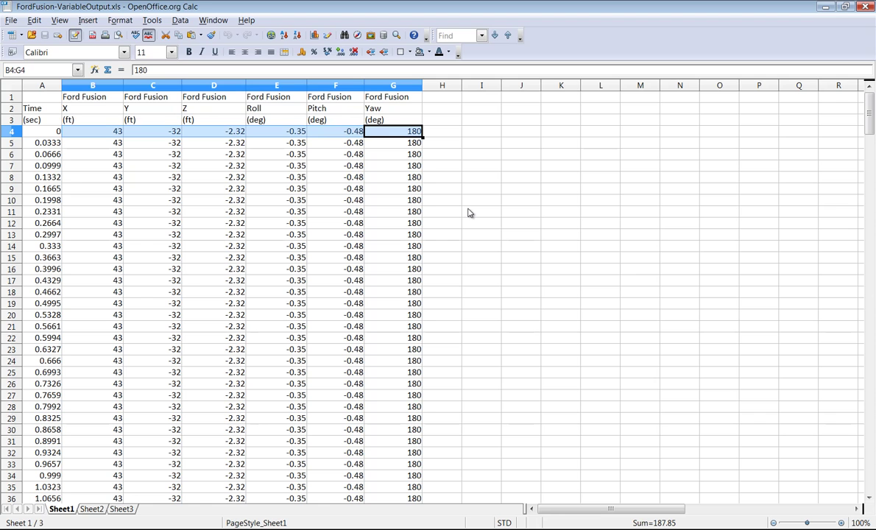
{"action": "key", "text": "ctrl+shift+Down"}
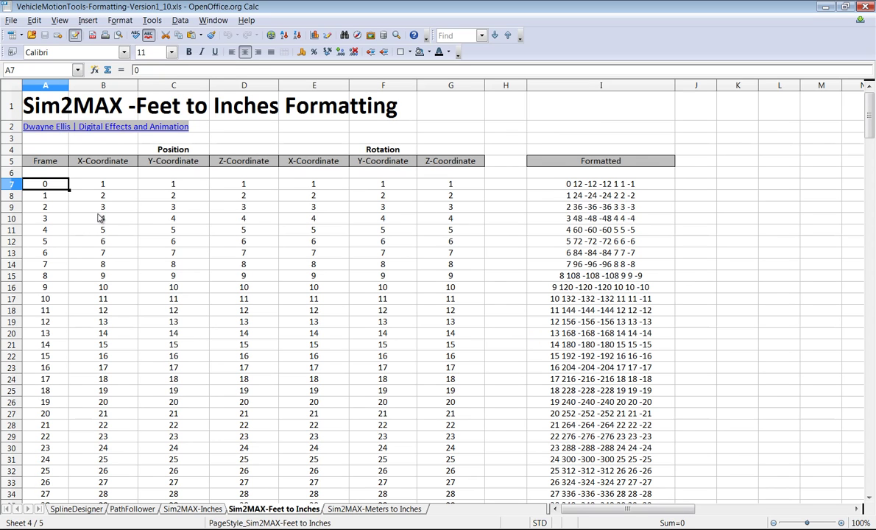
Step: Paste the vehicle data into the Sim2MAX-Feet to Inches sheet from cell B7, overwriting the existing sample values
{"action": "left_click", "coordinate": [98, 186]}
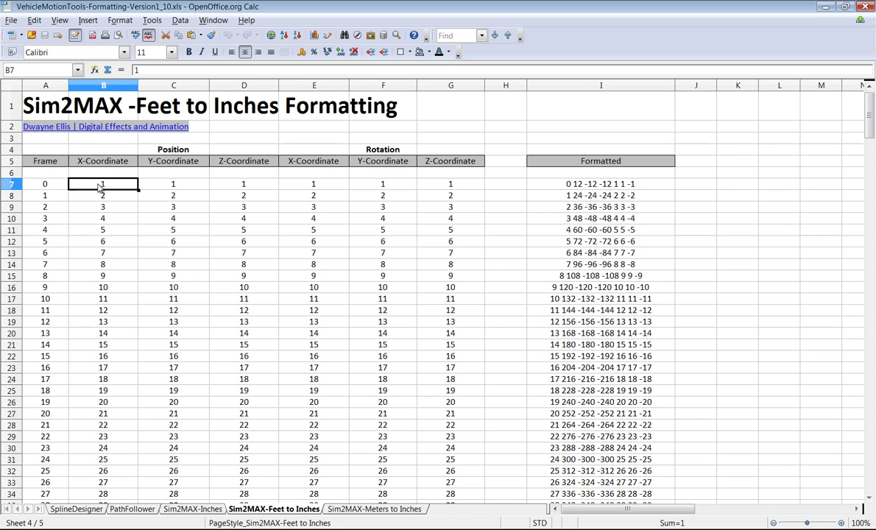
{"action": "key", "text": "ctrl+v"}
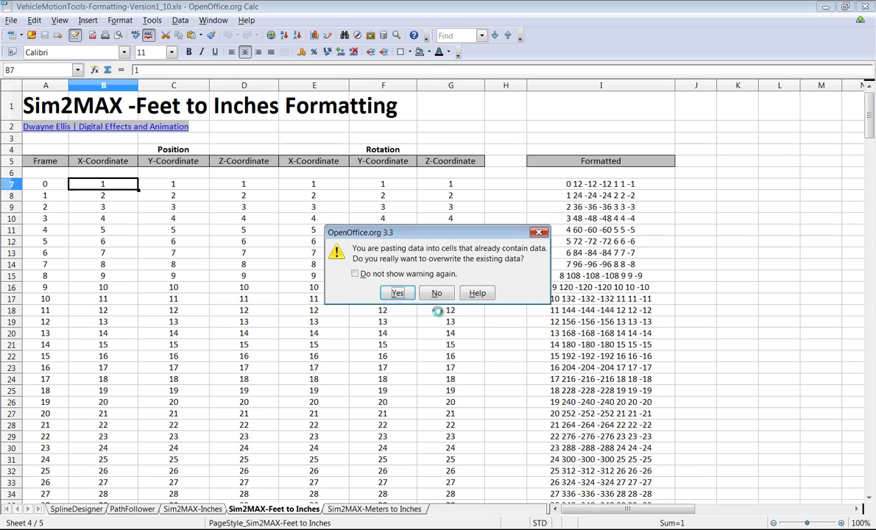
{"action": "left_click", "coordinate": [398, 293]}
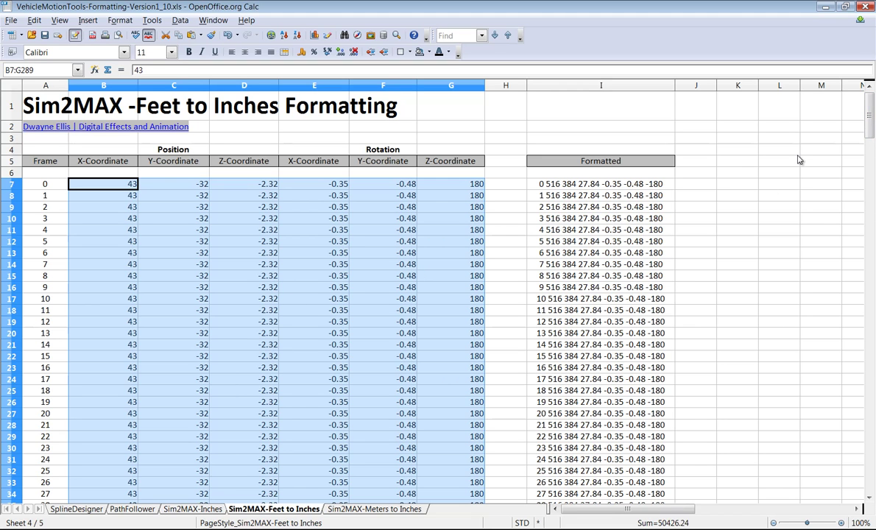
Step: Extend the frame numbers in column A and the Formatted formula in column I down to row 289
{"action": "left_click_drag", "start_coordinate": [870, 120], "coordinate": [868, 450]}
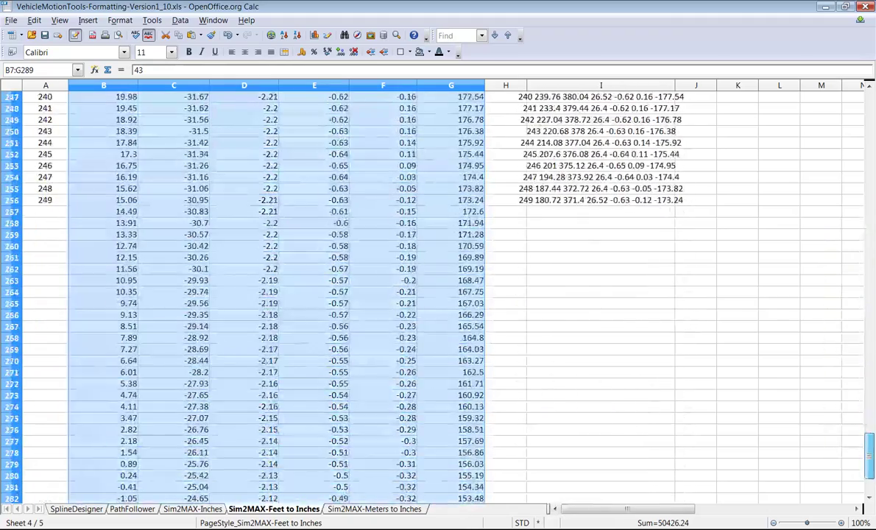
{"action": "left_click", "coordinate": [53, 200]}
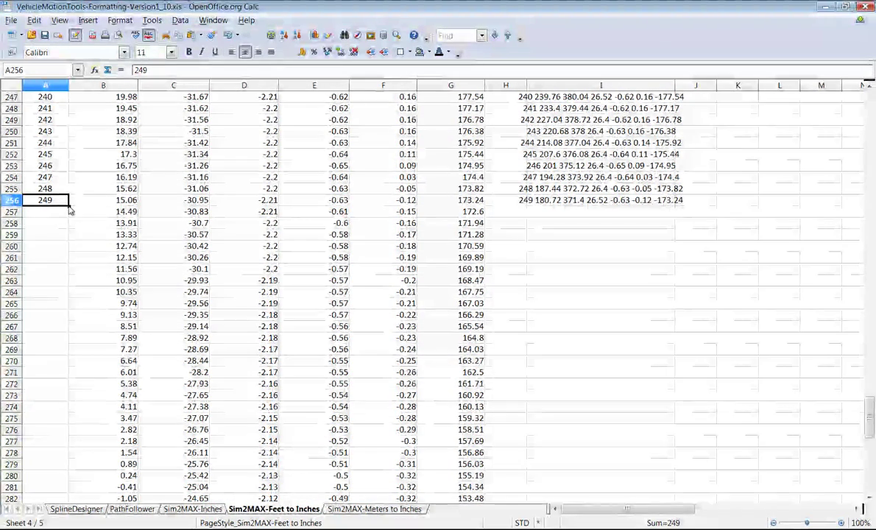
{"action": "double_click", "coordinate": [69, 206]}
{"action": "left_click", "coordinate": [537, 200]}
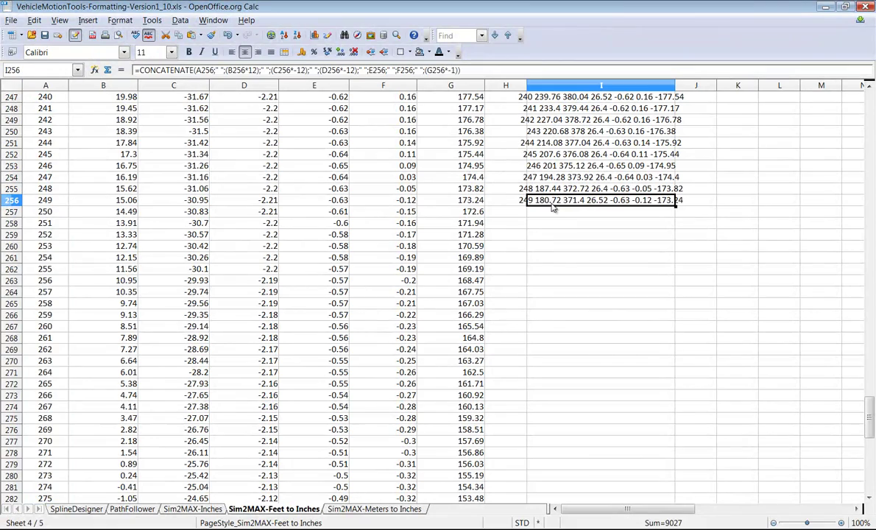
{"action": "left_click_drag", "start_coordinate": [677, 209], "coordinate": [647, 361]}
Step: Copy the whole Formatted column, cells I7:I289
{"action": "left_click_drag", "start_coordinate": [869, 431], "coordinate": [868, 99]}
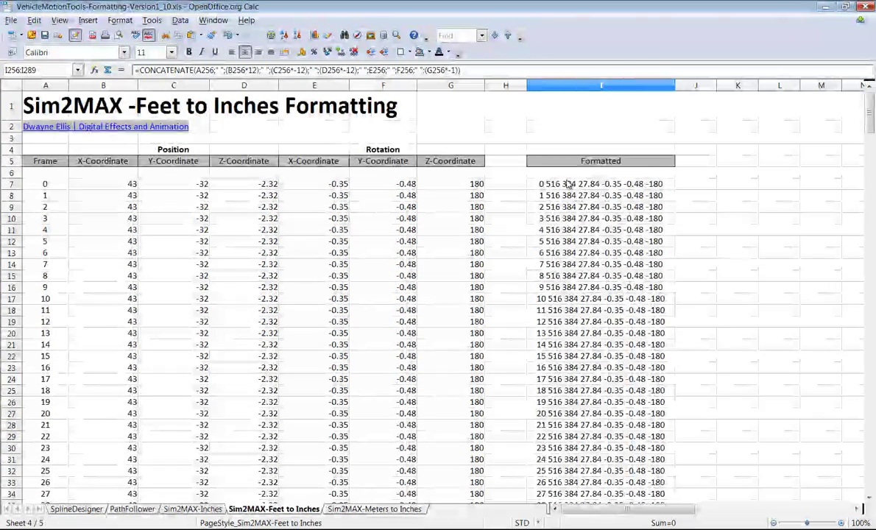
{"action": "left_click", "coordinate": [536, 183]}
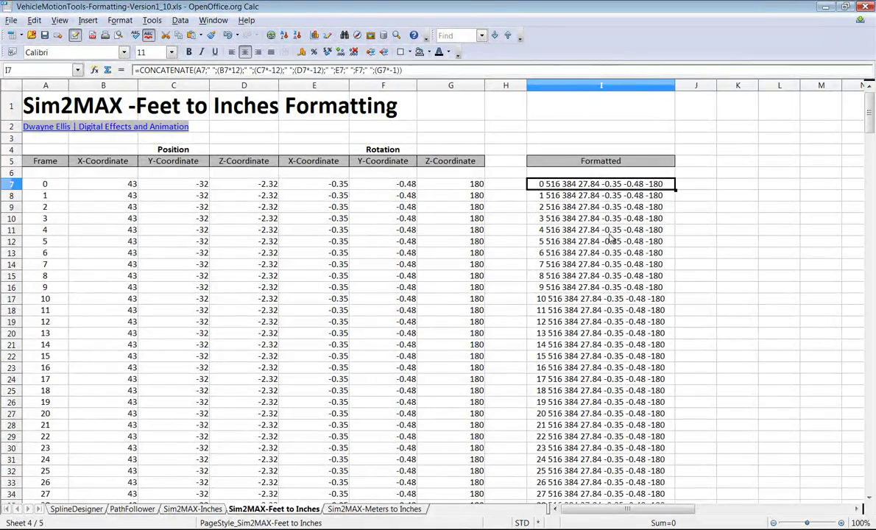
{"action": "key", "text": "ctrl+shift+Down"}
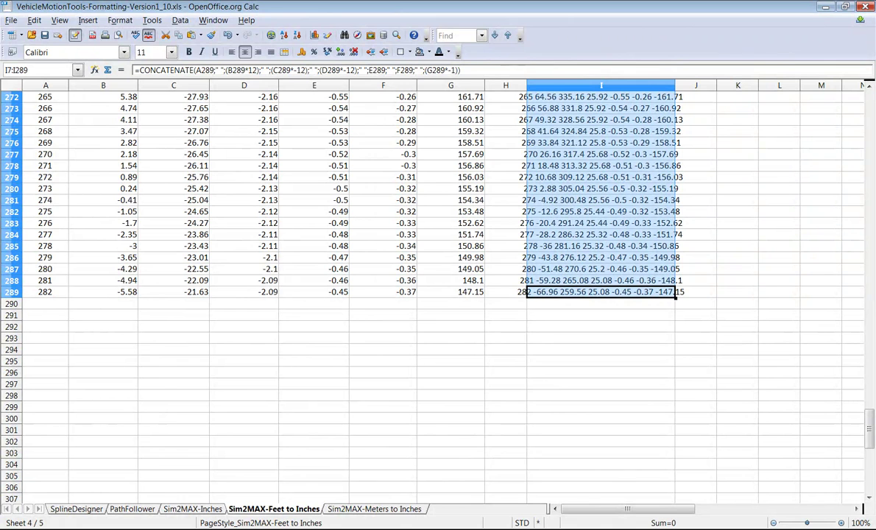
Step: Switch to 3ds Max and paste the formatted motion data into the empty Ford Fusion.dat in the MAXScript editor
{"action": "key", "text": "alt+Tab"}
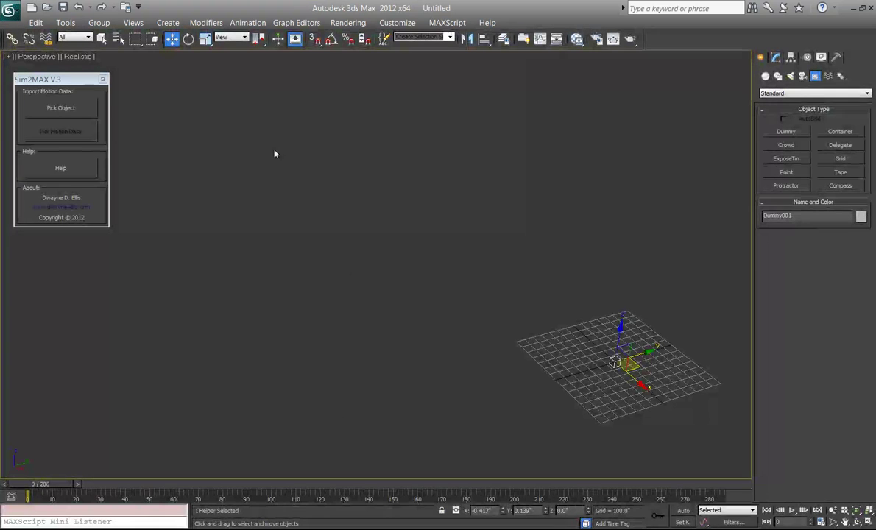
{"action": "right_click", "coordinate": [67, 521]}
{"action": "left_click", "coordinate": [61, 512]}
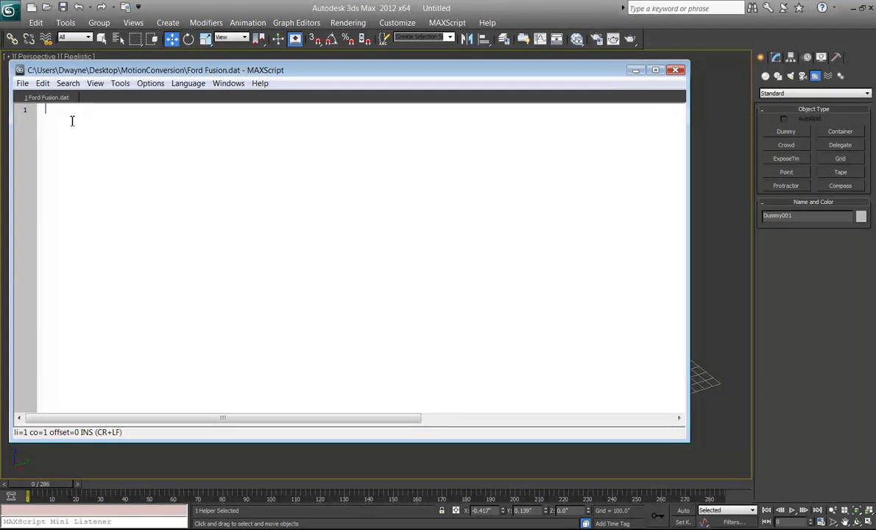
{"action": "left_click", "coordinate": [23, 83]}
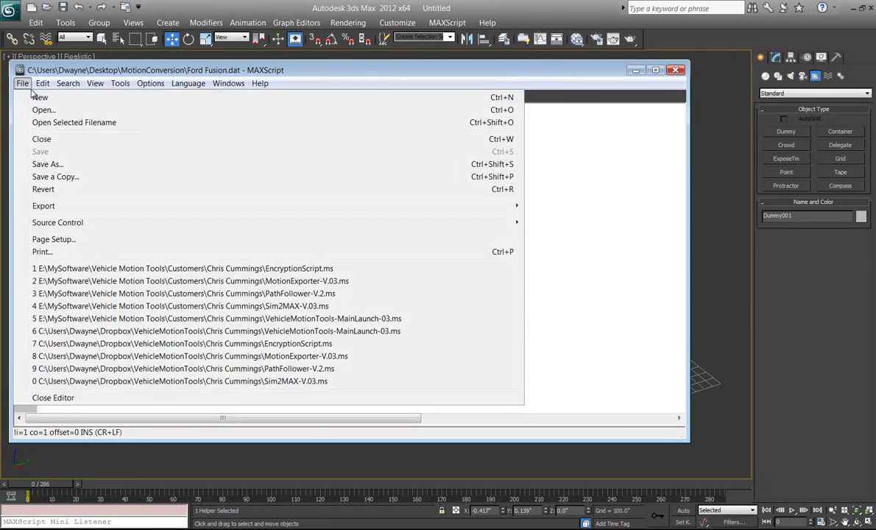
{"action": "left_click", "coordinate": [561, 191]}
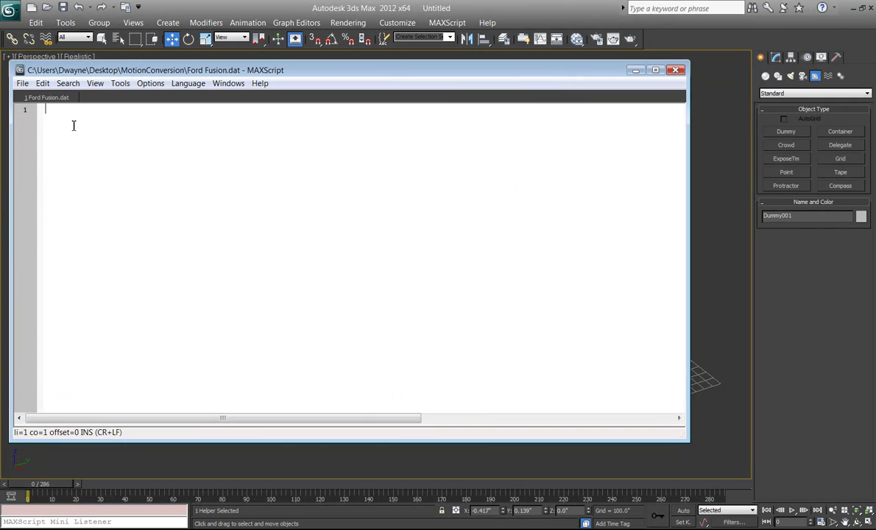
{"action": "key", "text": "ctrl+v"}
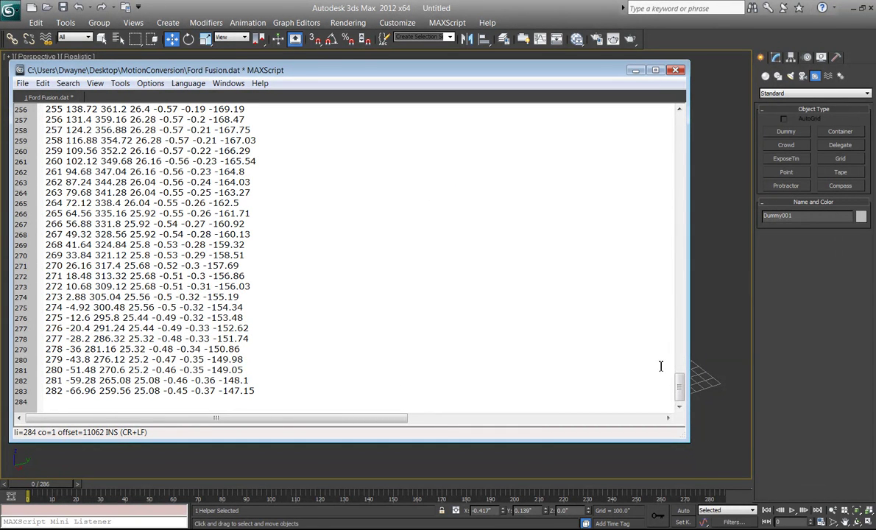
Step: Check the start of the pasted data, save Ford Fusion.dat and minimize the MAXScript editor
{"action": "left_click_drag", "start_coordinate": [680, 387], "coordinate": [701, 118]}
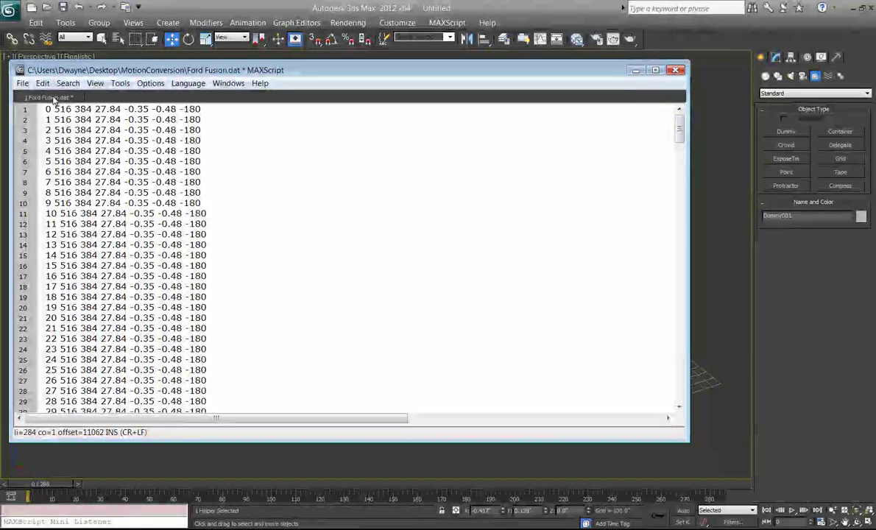
{"action": "left_click", "coordinate": [23, 83]}
{"action": "left_click", "coordinate": [78, 120]}
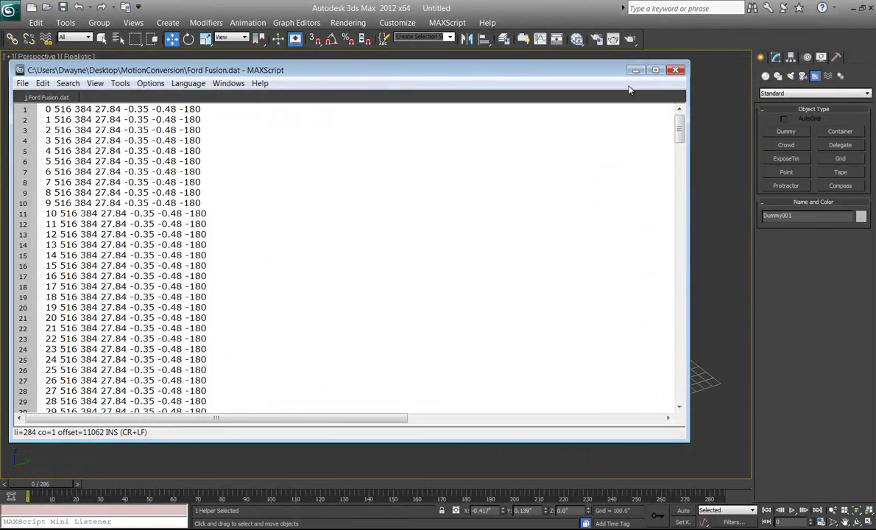
{"action": "left_click", "coordinate": [638, 71]}
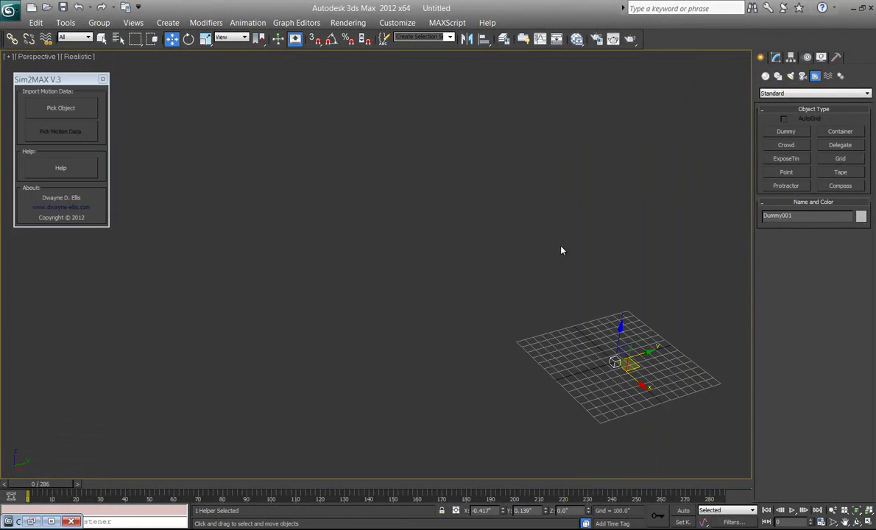
Step: Pick the dummy as the Sim2MAX object and import Ford Fusion.dat as its motion data
{"action": "left_click", "coordinate": [617, 379]}
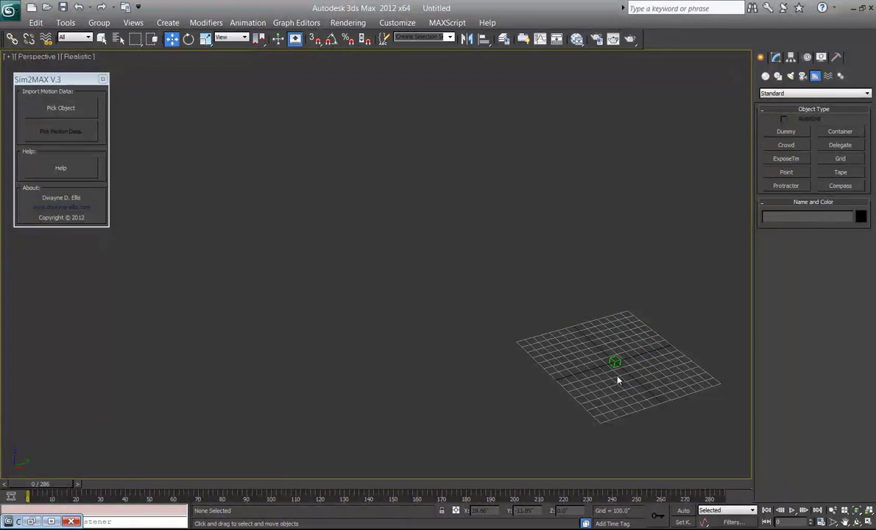
{"action": "left_click", "coordinate": [58, 110]}
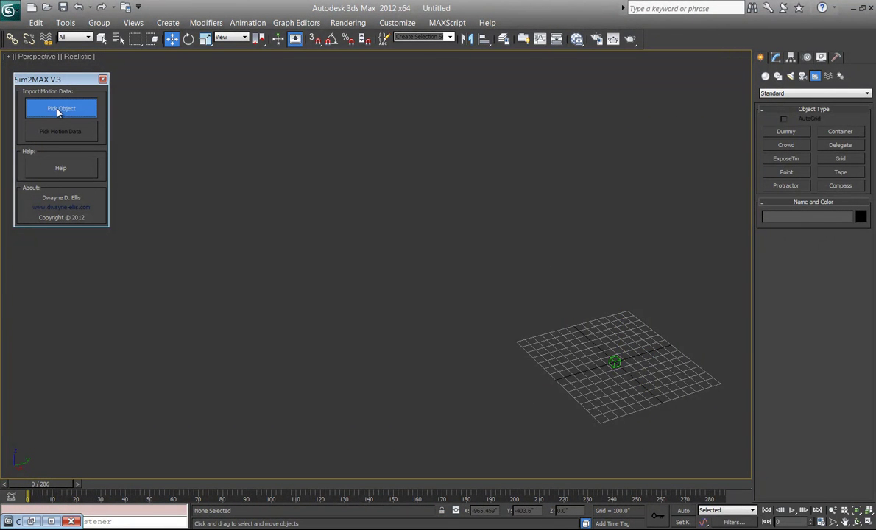
{"action": "left_click", "coordinate": [616, 362]}
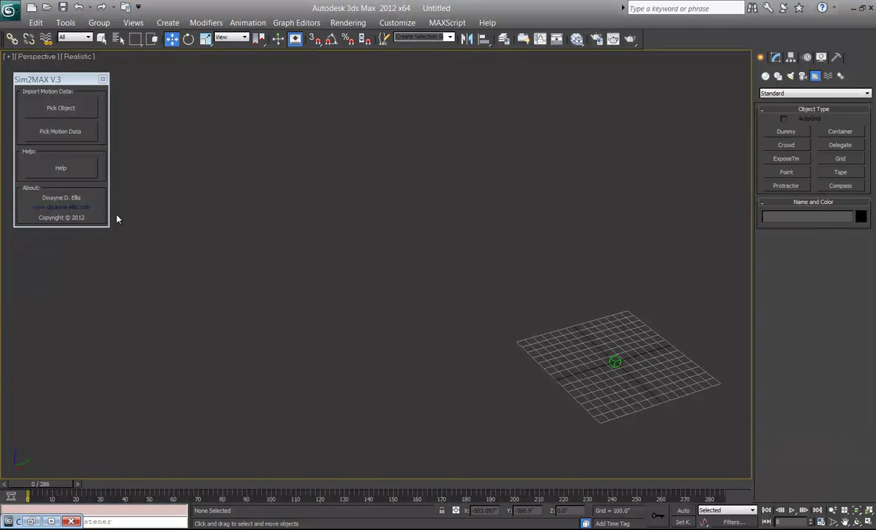
{"action": "left_click", "coordinate": [61, 132]}
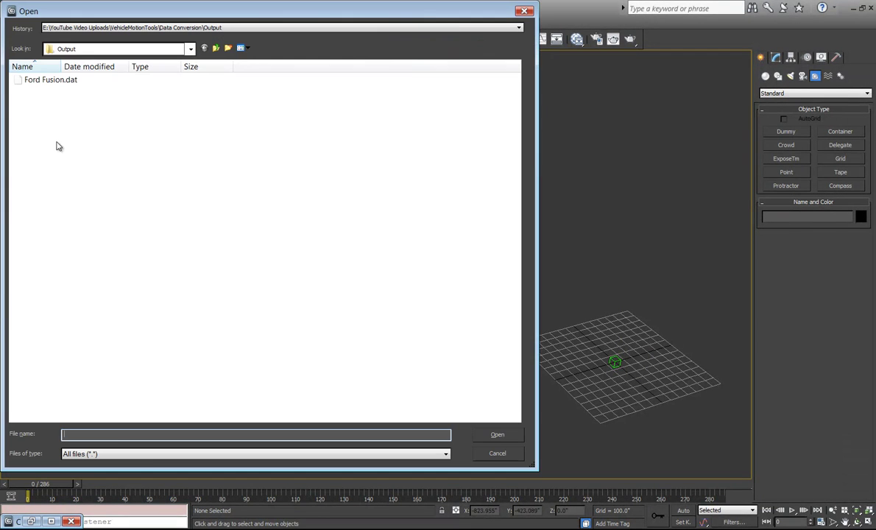
{"action": "double_click", "coordinate": [48, 81]}
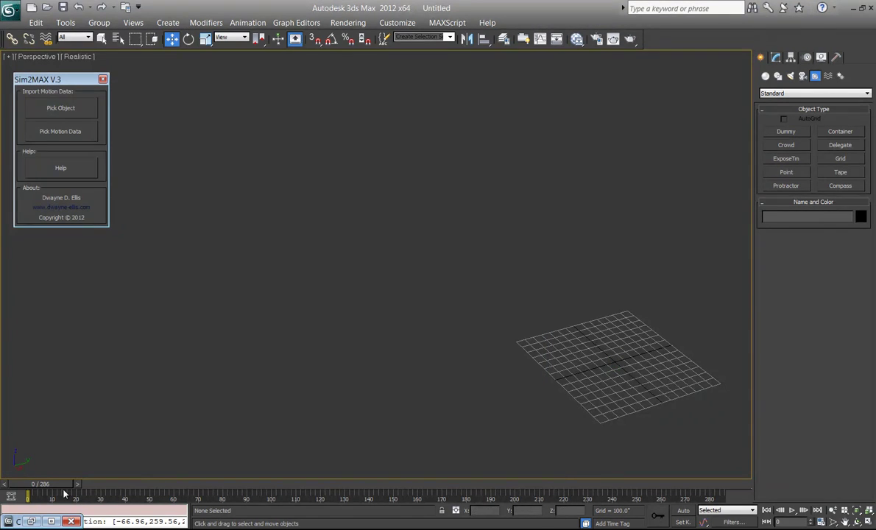
Step: Select the dummy and turn on its Trajectory display in the object properties
{"action": "key", "text": "z"}
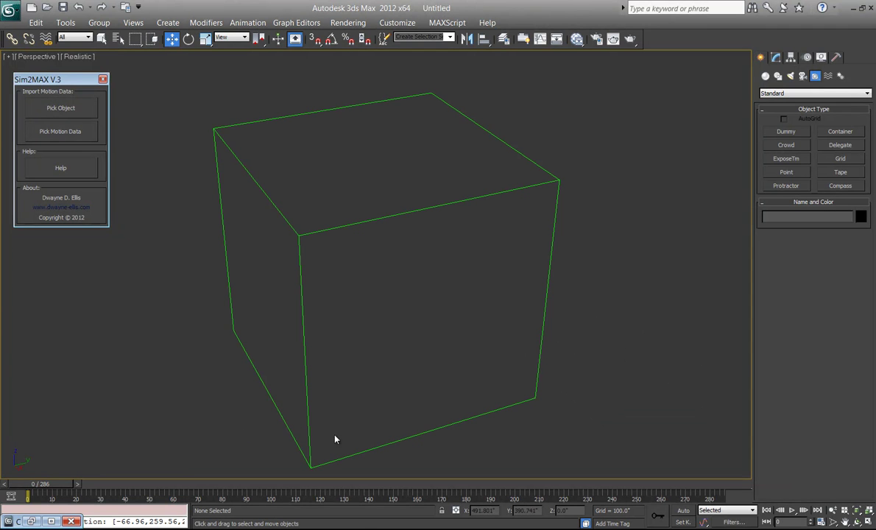
{"action": "left_click", "coordinate": [349, 225]}
{"action": "scroll", "coordinate": [411, 354], "scroll_direction": "down", "scroll_amount": 8}
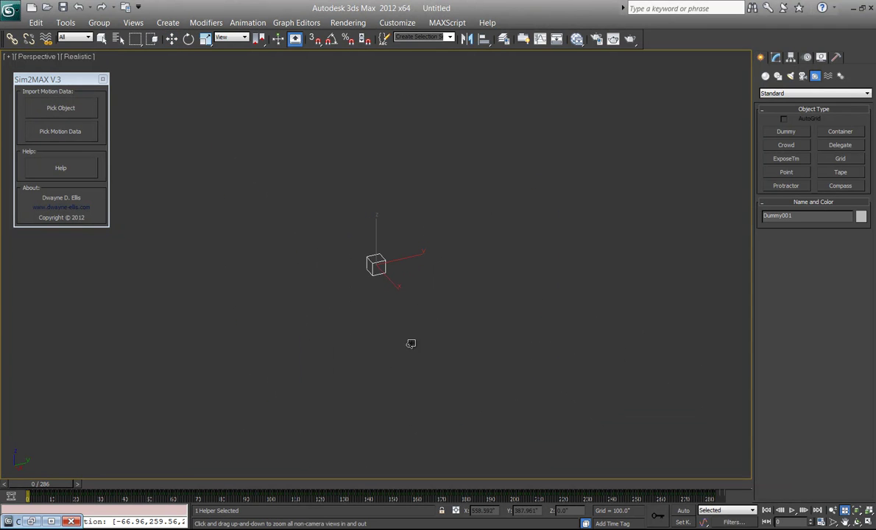
{"action": "key", "text": "w"}
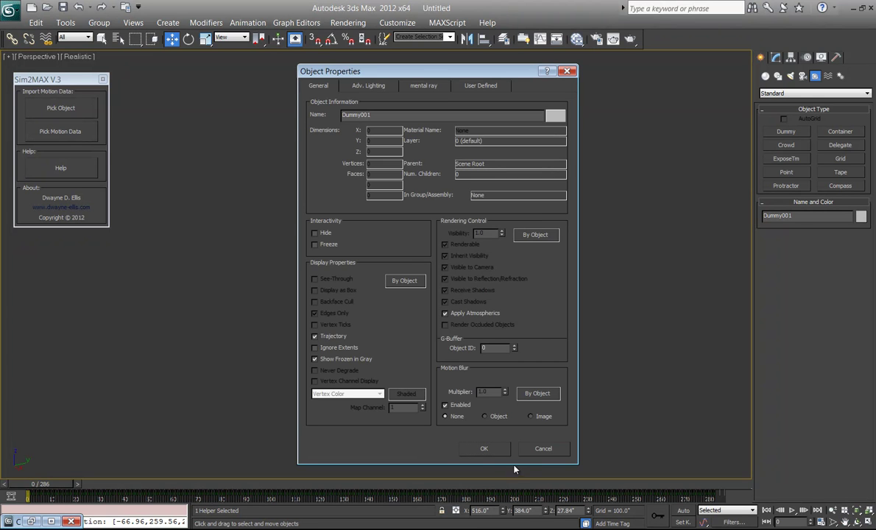
{"action": "left_click", "coordinate": [486, 449]}
{"action": "middle_click_drag", "start_coordinate": [299, 276], "coordinate": [544, 399]}
{"action": "scroll", "coordinate": [519, 370], "scroll_direction": "up", "scroll_amount": 1}
{"action": "middle_click_drag", "start_coordinate": [505, 361], "coordinate": [444, 332]}
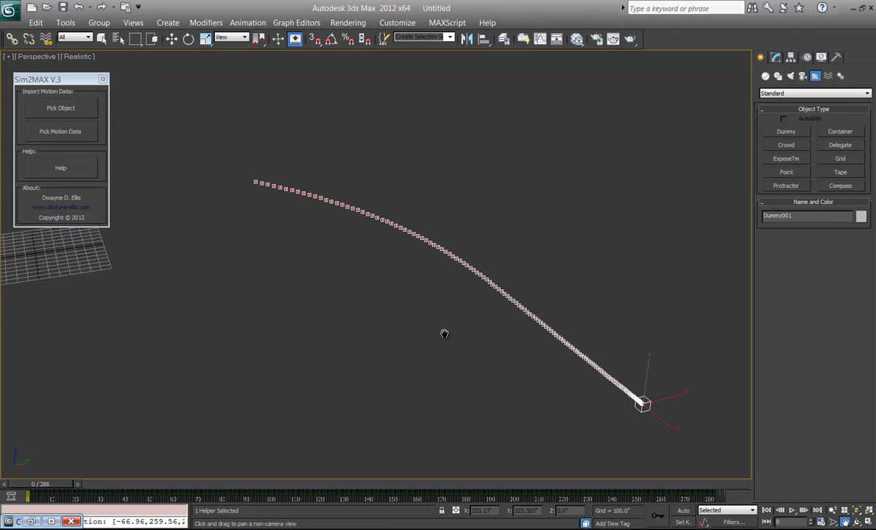
Step: Play the dummy's imported animation along its path and stop at frame 177
{"action": "left_click", "coordinate": [791, 509]}
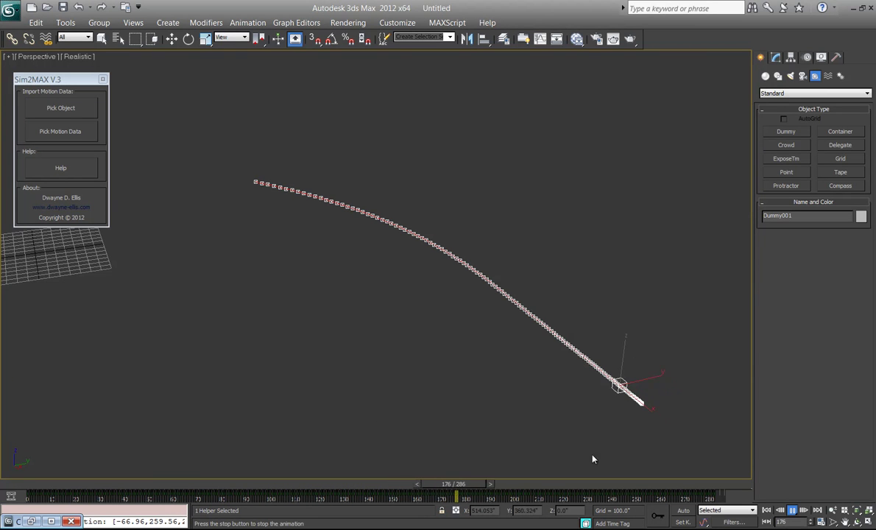
{"action": "left_click_drag", "start_coordinate": [569, 487], "coordinate": [458, 485]}
{"action": "key", "text": "w"}
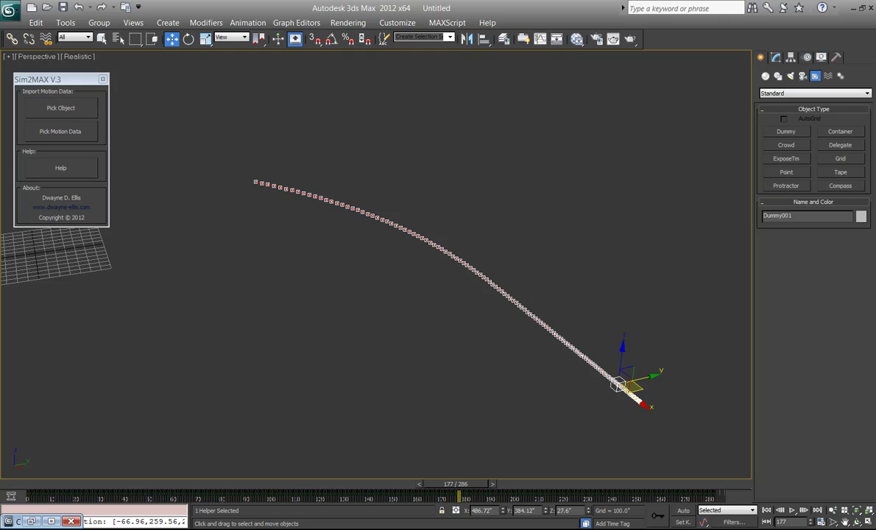
Step: Check the formatted data in the spreadsheet, return to 3ds Max and review the time configuration's frame rate and animation length
{"action": "key", "text": "alt+Tab"}
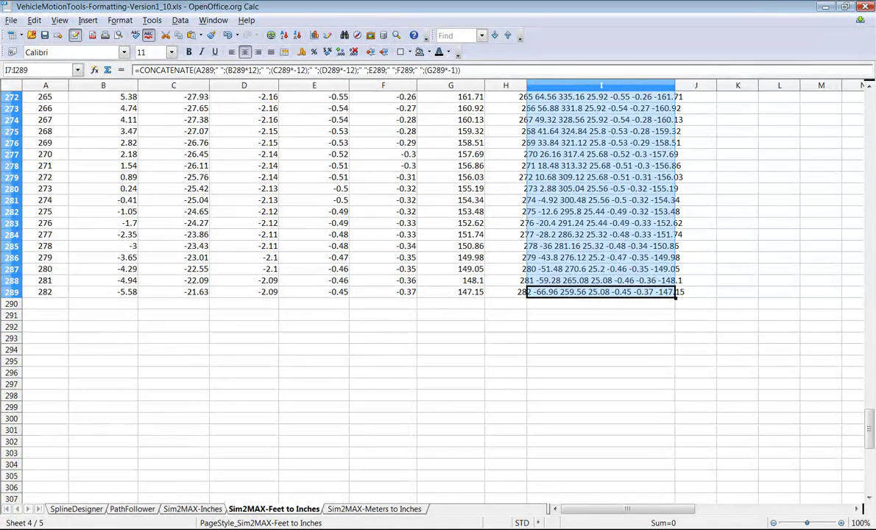
{"action": "key", "text": "alt+Tab"}
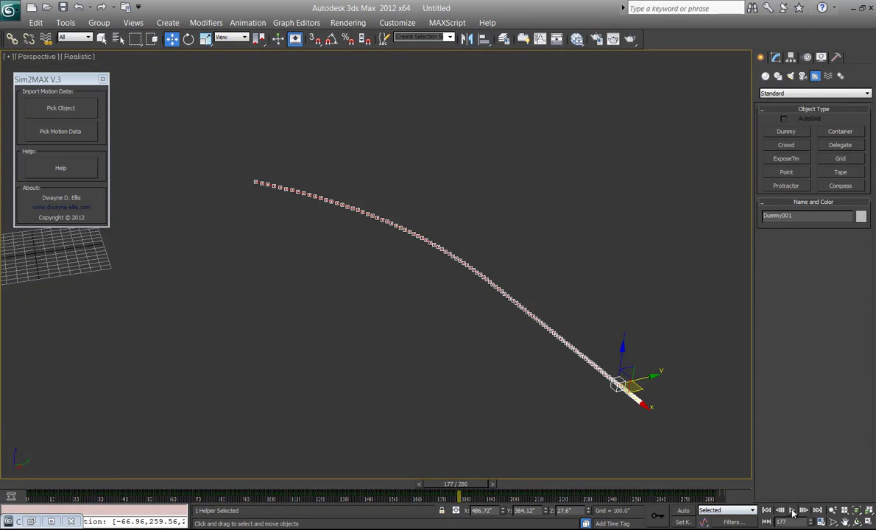
{"action": "right_click", "coordinate": [762, 512]}
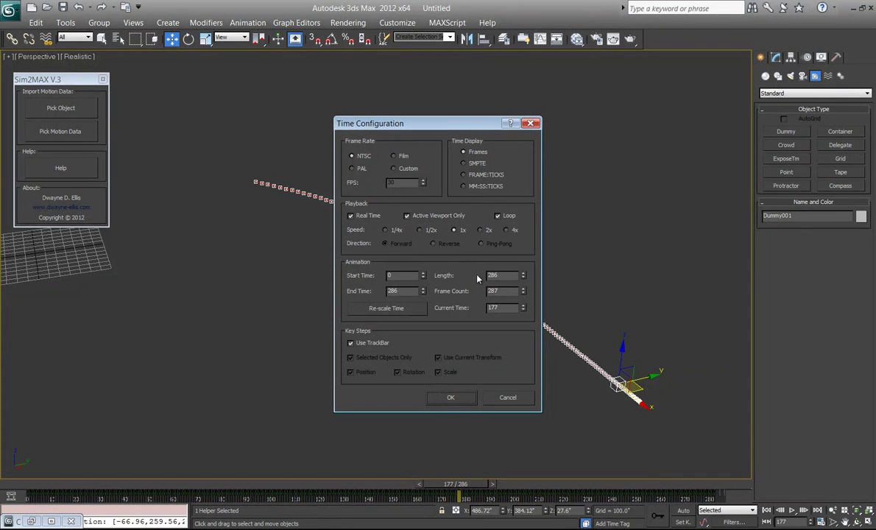
{"action": "left_click", "coordinate": [451, 398]}
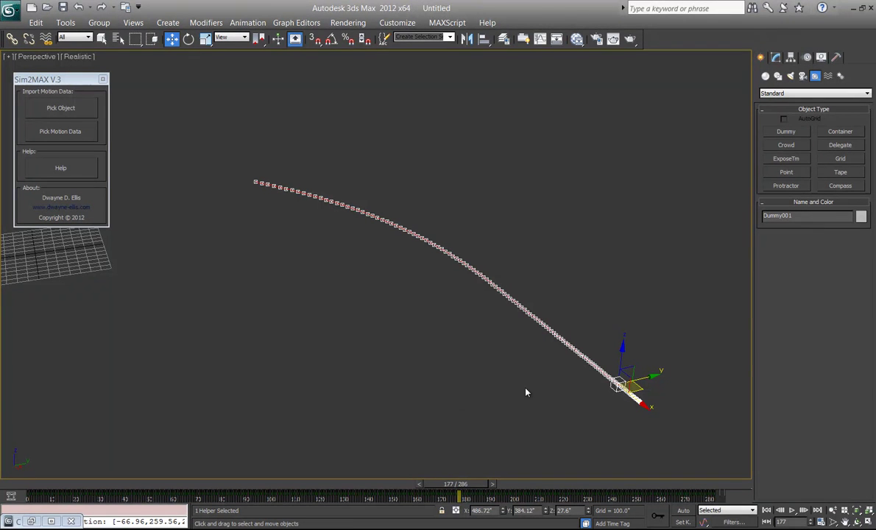